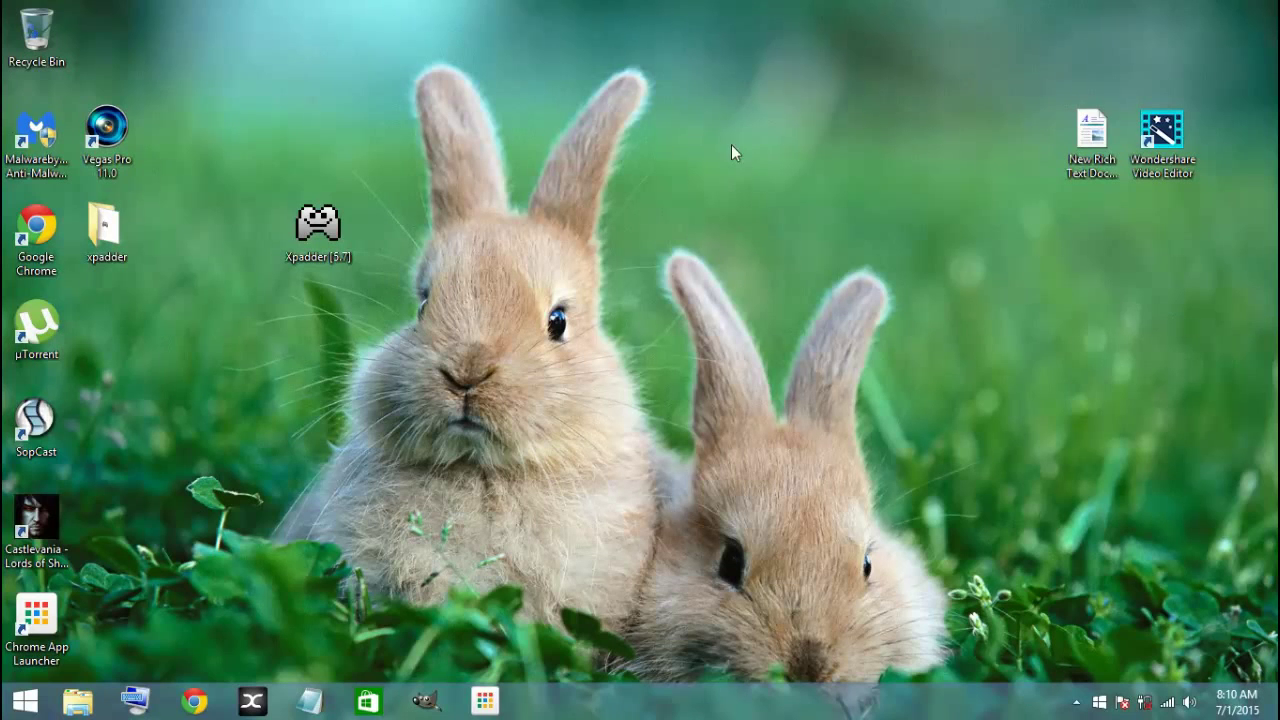
# Refresh the desktop twice from its right-click menu
pyautogui.rightClick(504, 74)
pyautogui.click(552, 149)
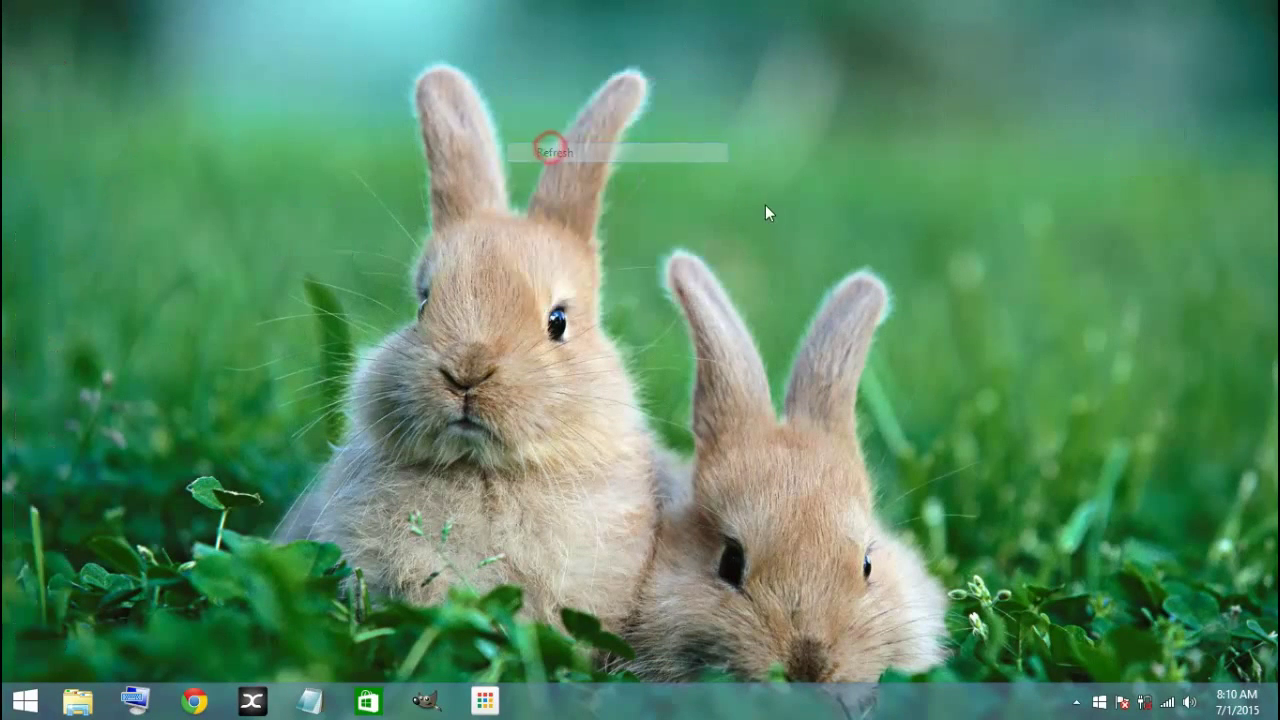
pyautogui.rightClick(765, 205)
pyautogui.click(800, 284)
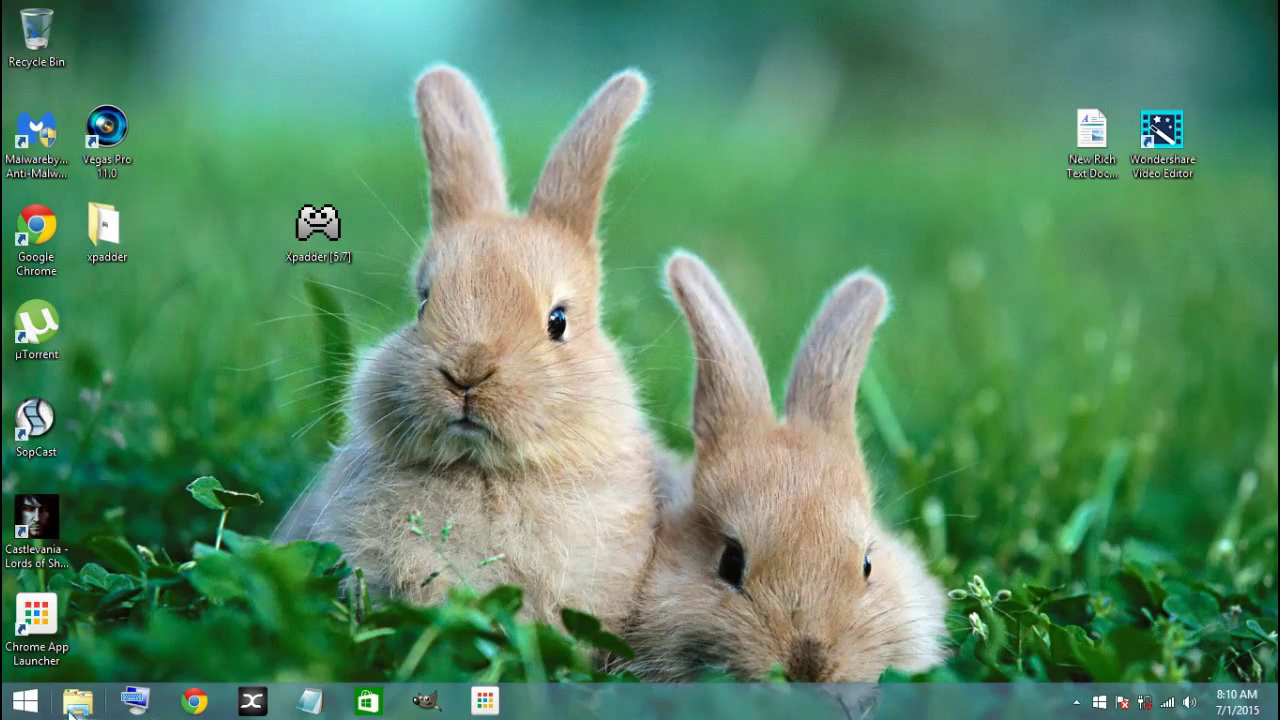
# Open the bookmarked doubles.sourceforge.net homepage in Chrome and scroll to its Download section
pyautogui.click(184, 702)
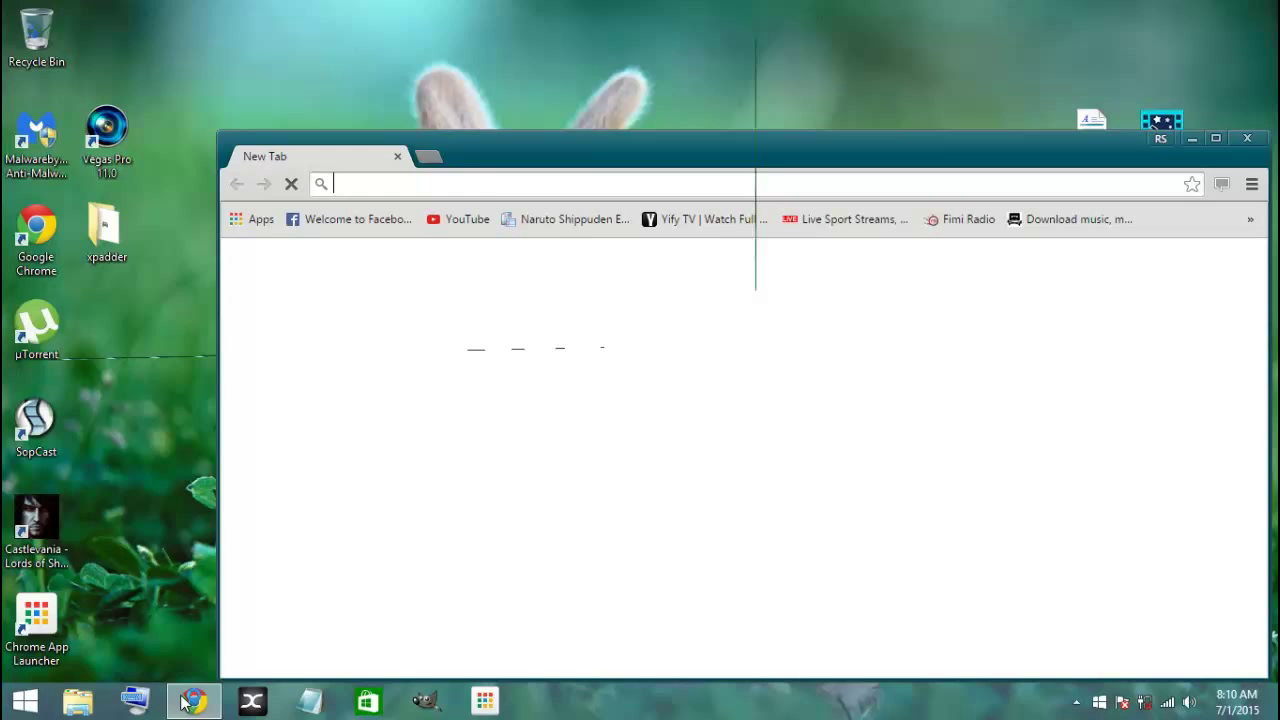
pyautogui.moveTo(490, 164); pyautogui.dragTo(378, 8)
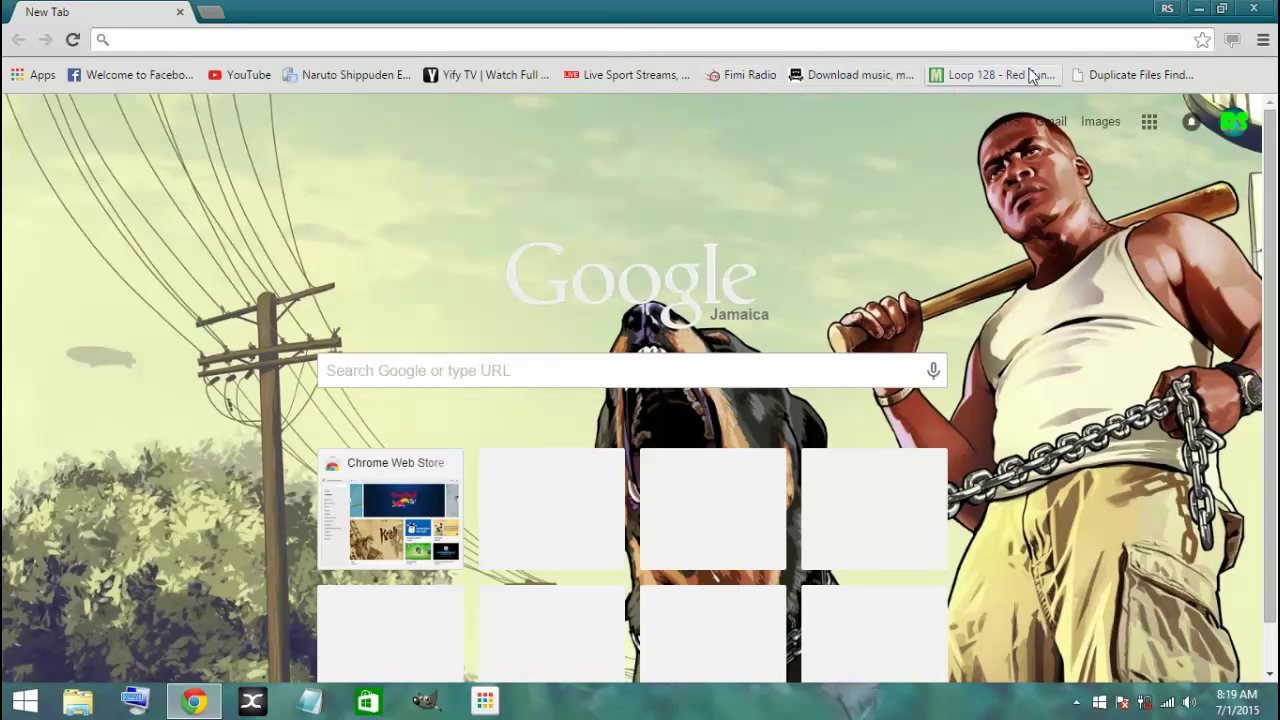
pyautogui.click(1101, 83)
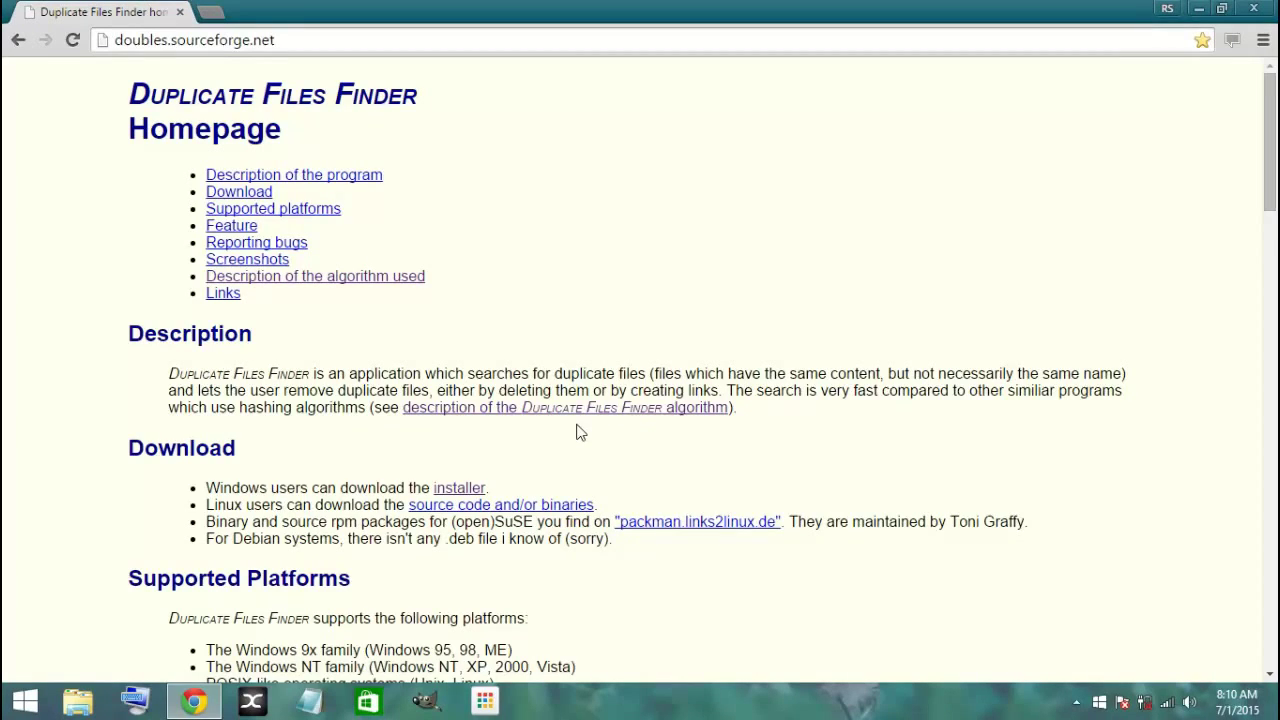
pyautogui.scroll(-1, 578, 432)
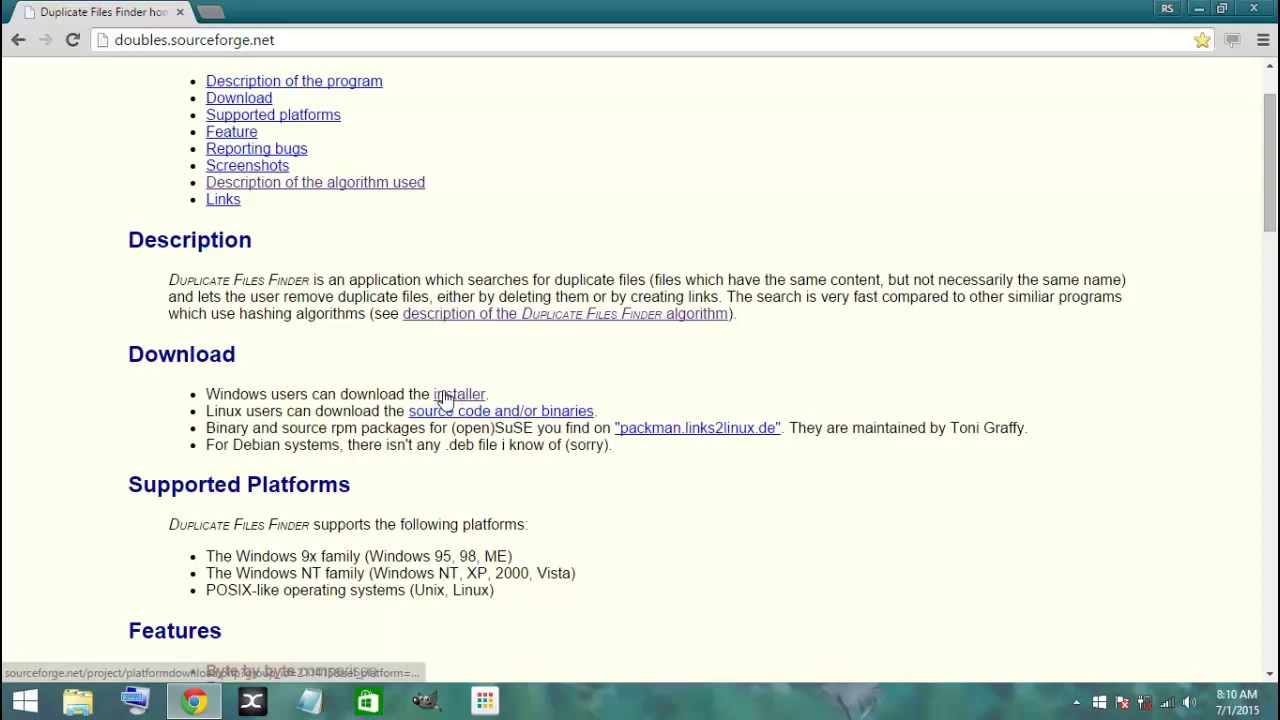
# Download the Windows installer DupFinderSetup-0.8.0 from SourceForge
pyautogui.click(448, 397)
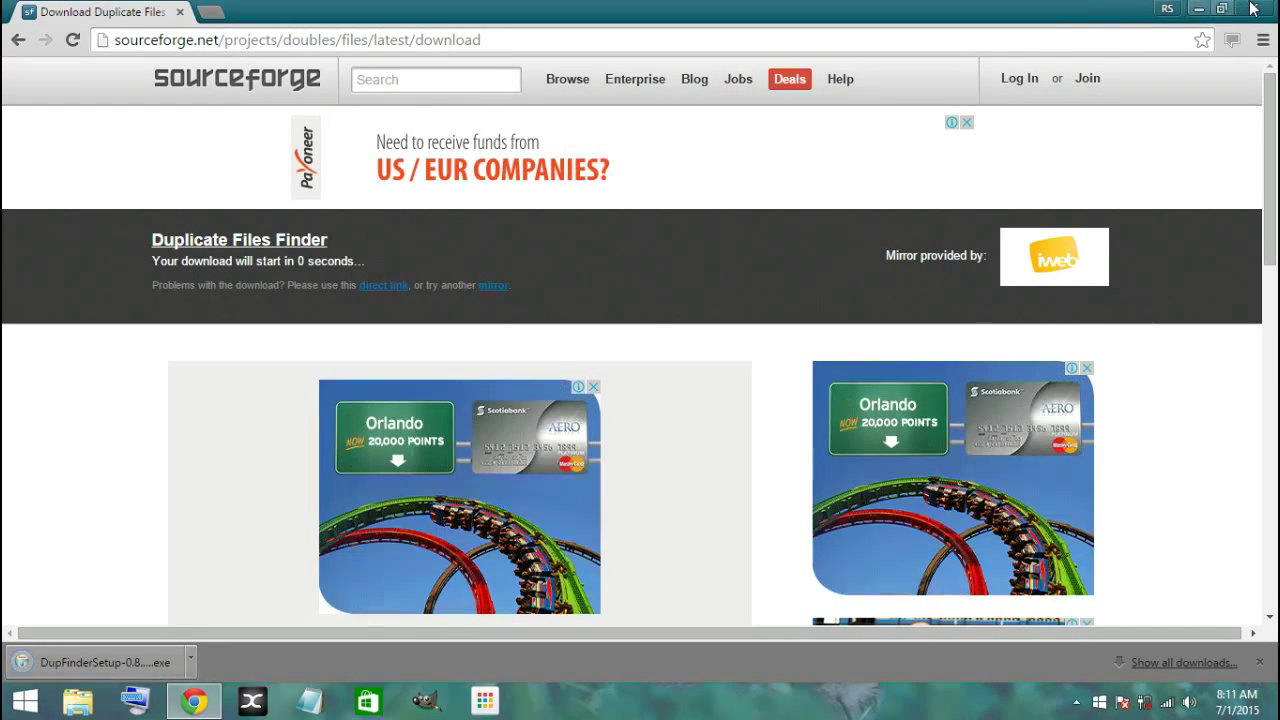
# Run the downloaded DupFinderSetup file and close Chrome
pyautogui.click(170, 664)
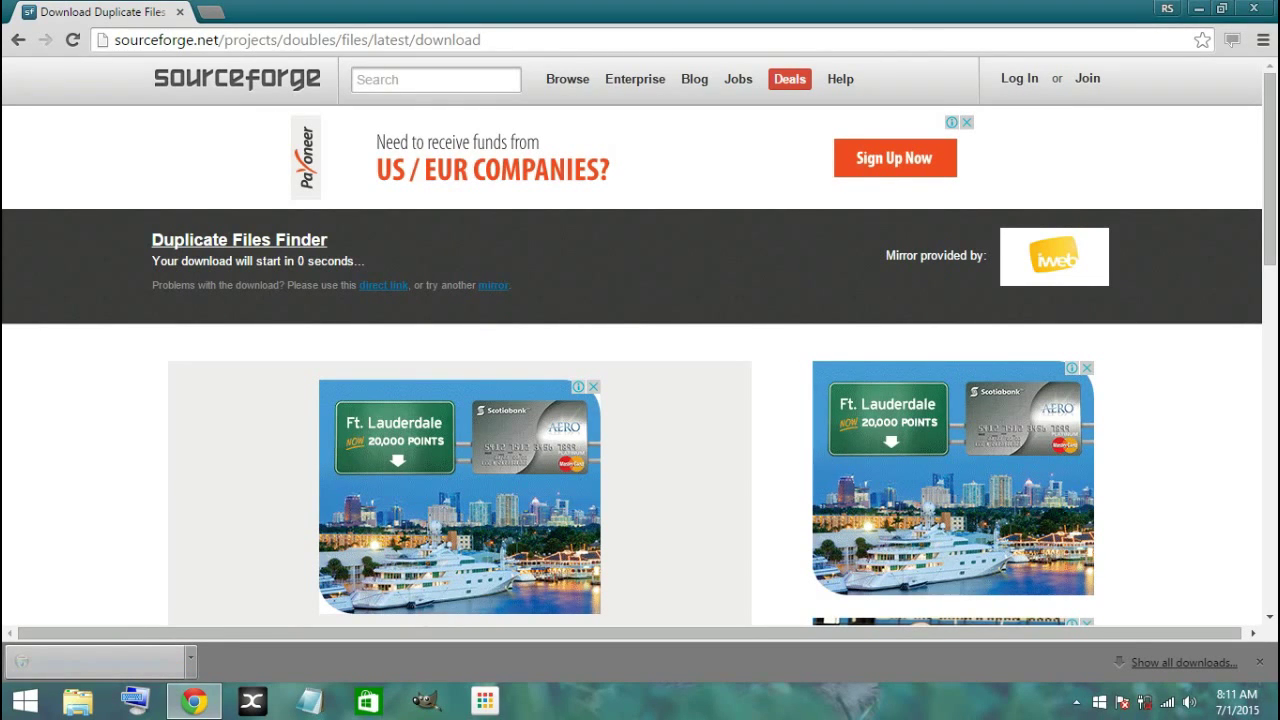
pyautogui.click(1253, 8)
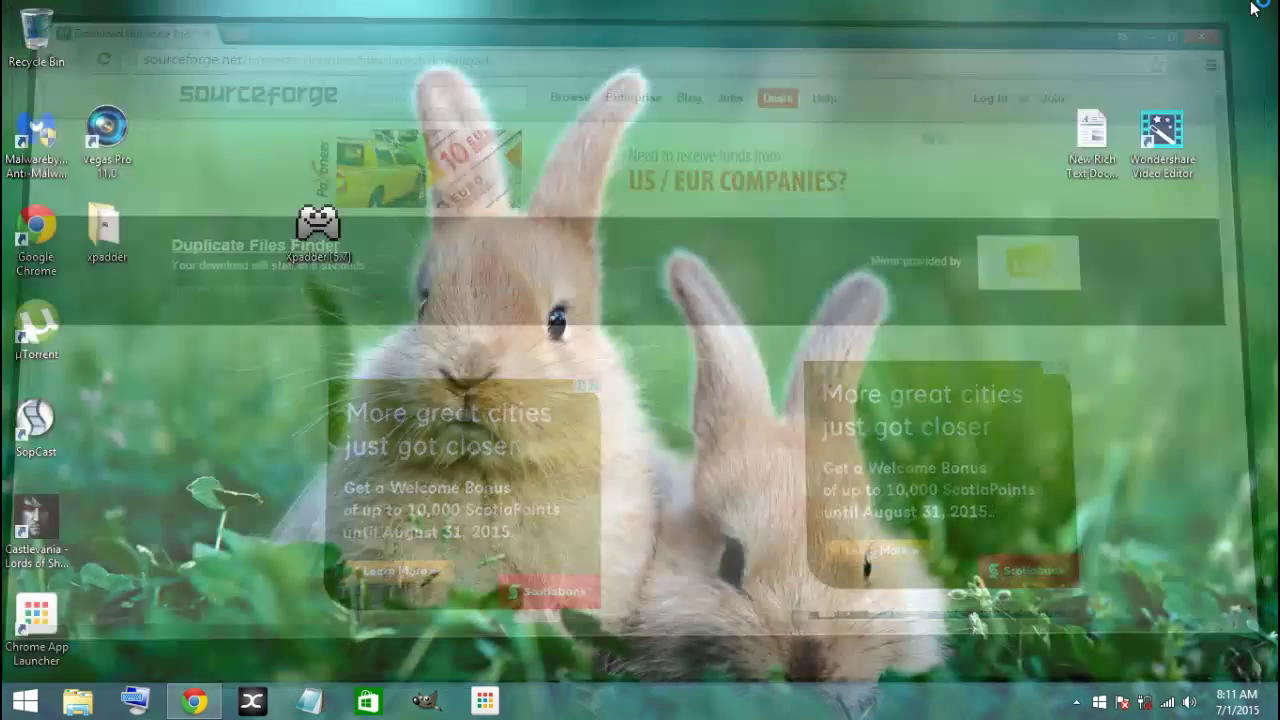
pyautogui.moveTo(666, 168); pyautogui.dragTo(666, 136)
# Install with the license accepted, default components and location, then finish the wizard
pyautogui.click(745, 468)
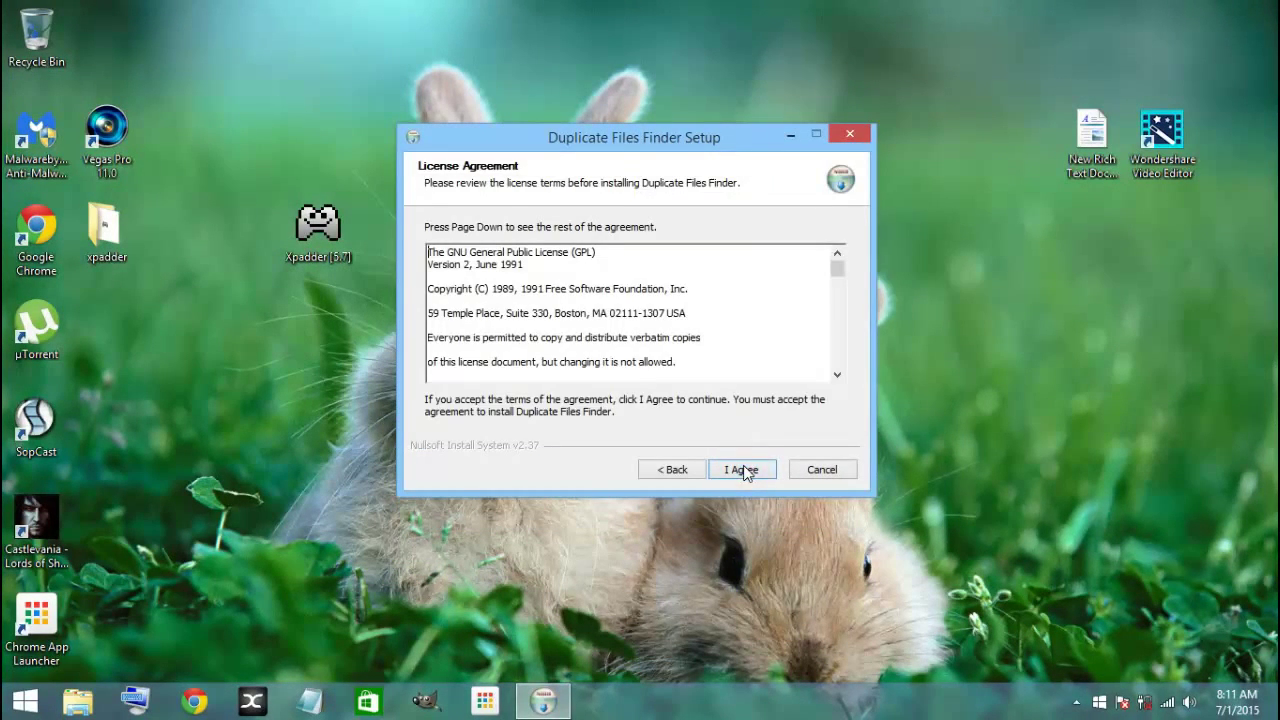
pyautogui.click(745, 473)
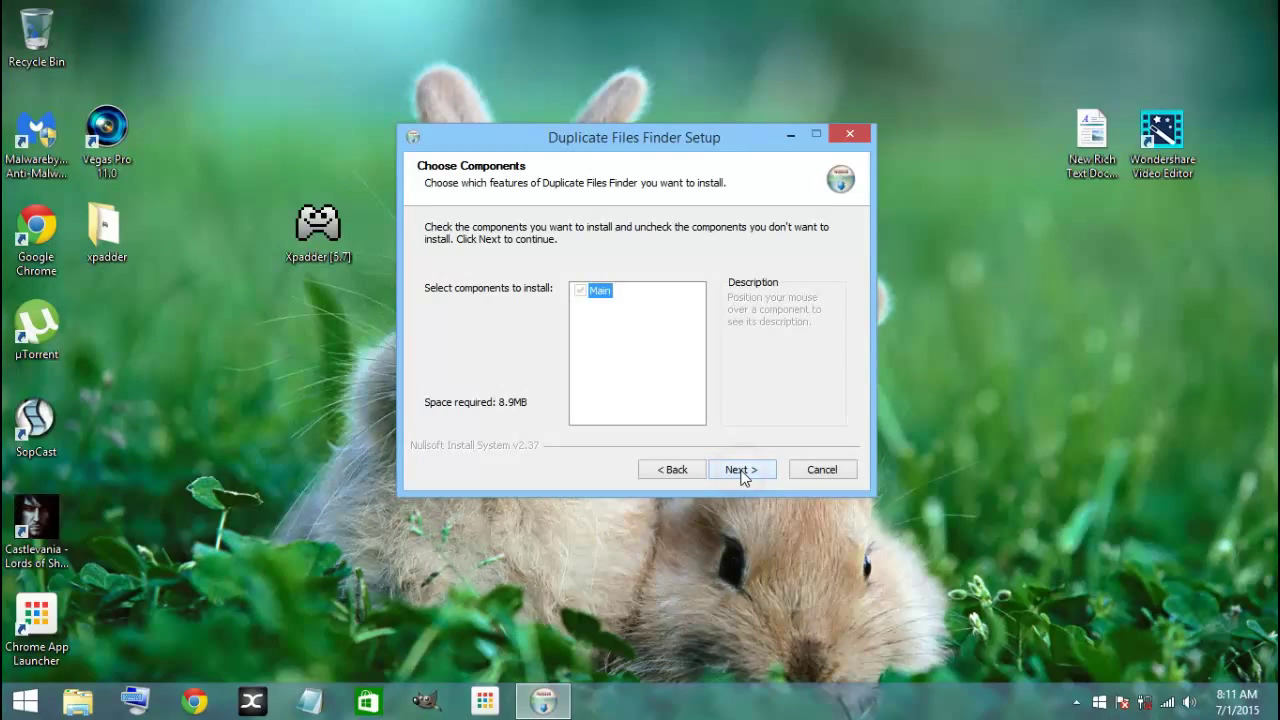
pyautogui.click(743, 474)
pyautogui.click(743, 474)
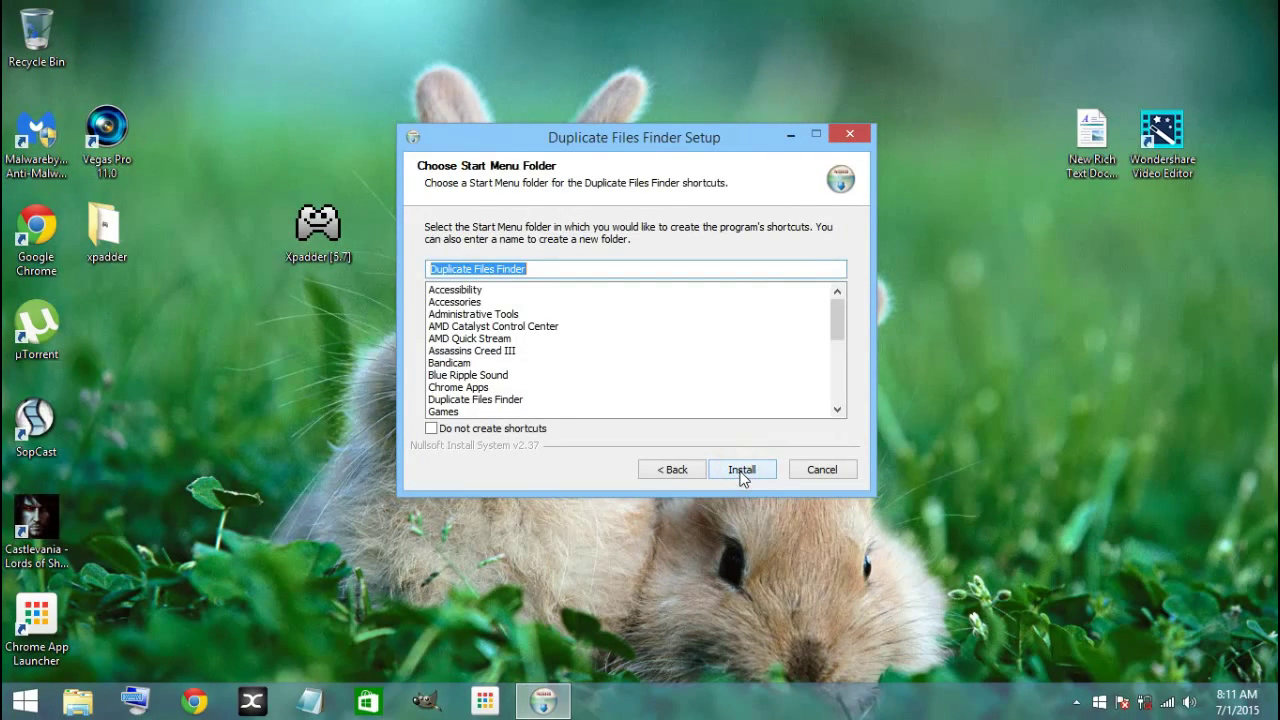
pyautogui.click(742, 475)
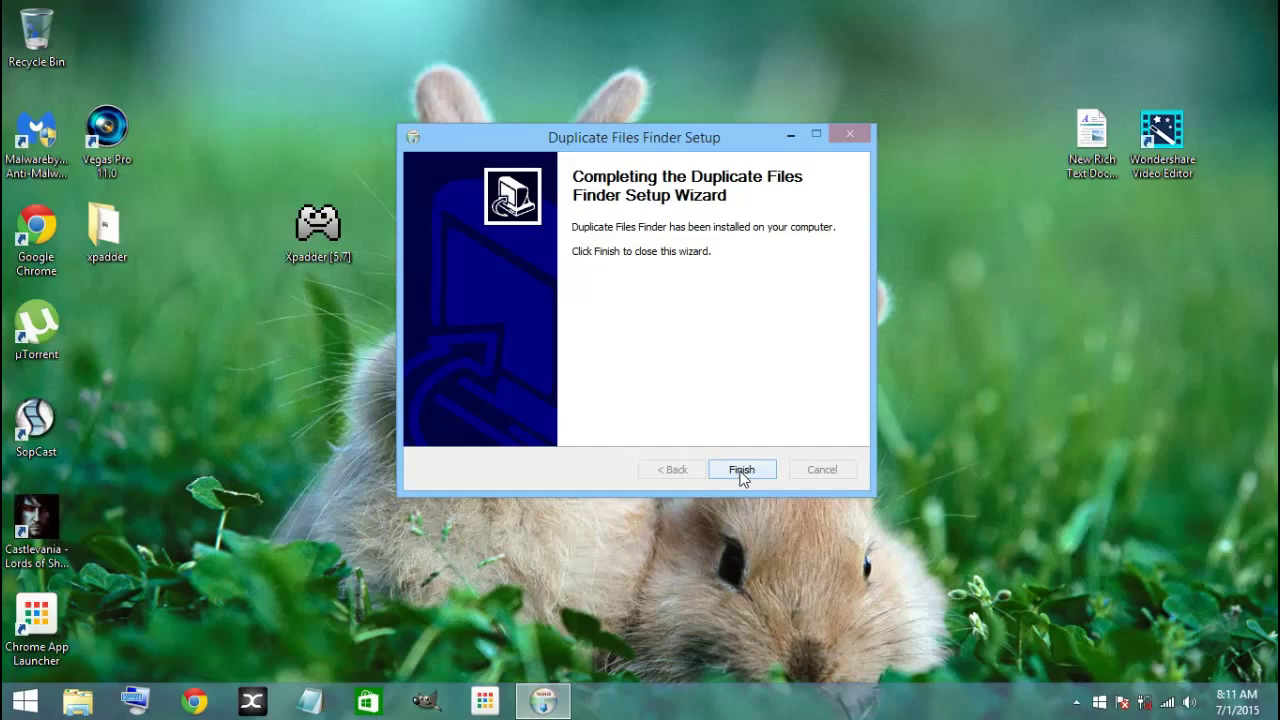
pyautogui.click(741, 472)
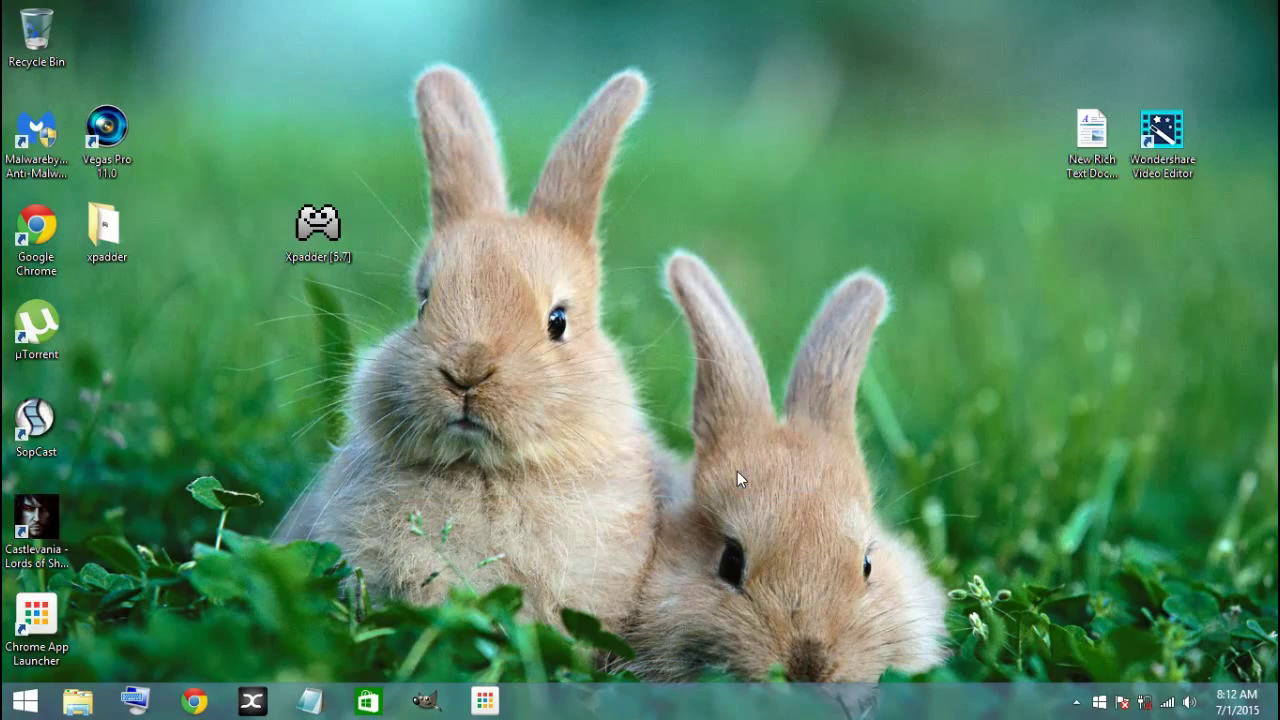
# Launch Duplicate Files Finder from the Start screen's Apps list and reposition its window
pyautogui.click(22, 702)
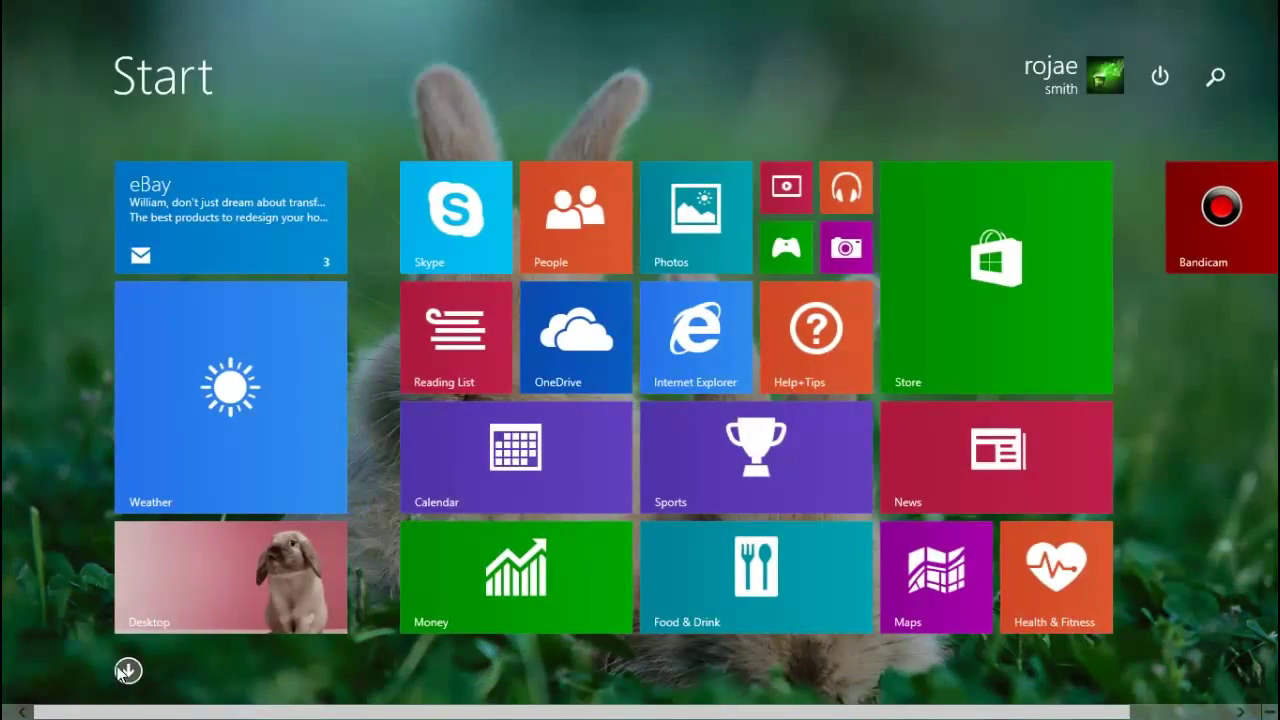
pyautogui.click(128, 670)
pyautogui.scroll(-5, 153, 576)
pyautogui.scroll(-4, 154, 576)
pyautogui.scroll(-2, 154, 577)
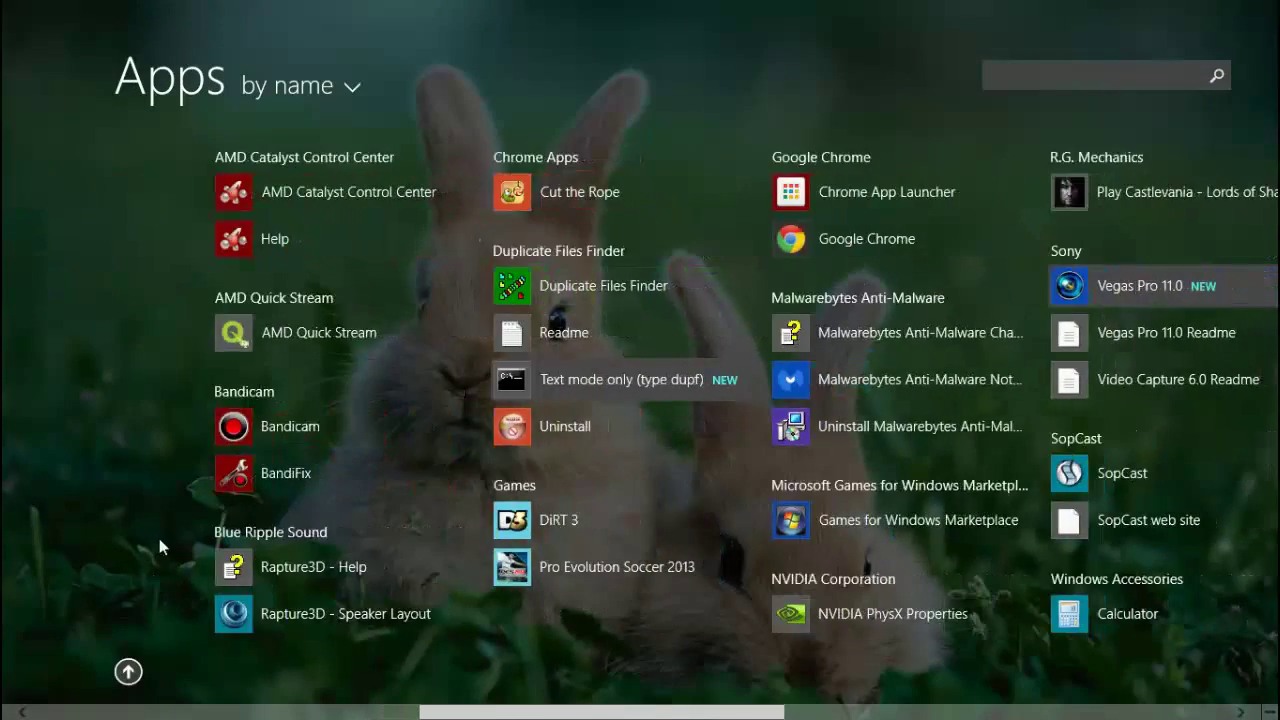
pyautogui.click(530, 285)
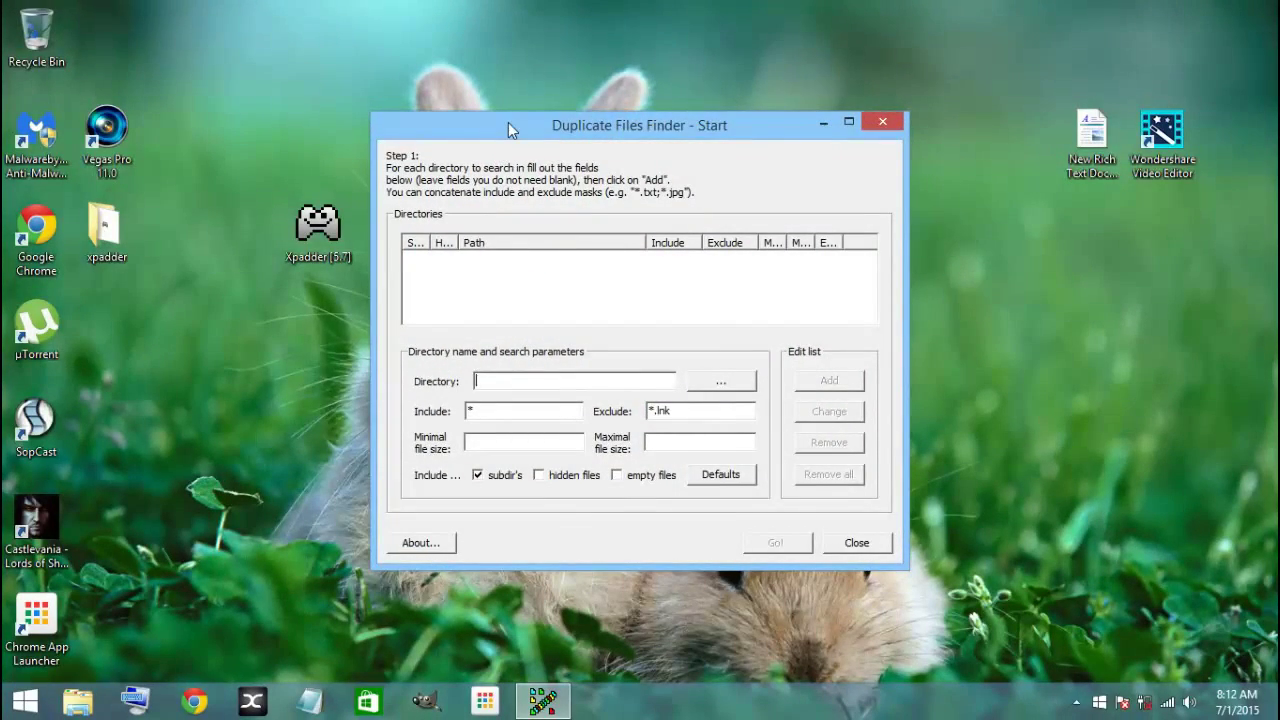
pyautogui.moveTo(508, 122); pyautogui.dragTo(448, 98)
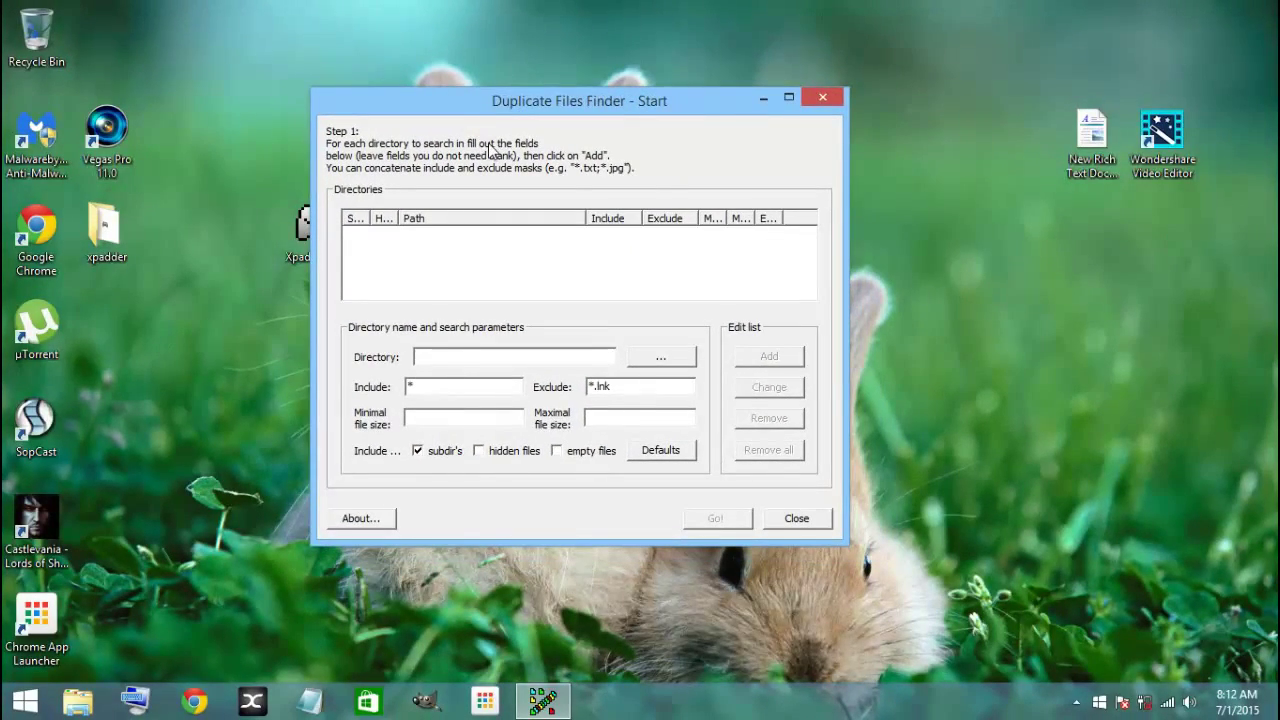
pyautogui.click(508, 358)
pyautogui.moveTo(566, 102); pyautogui.dragTo(632, 90)
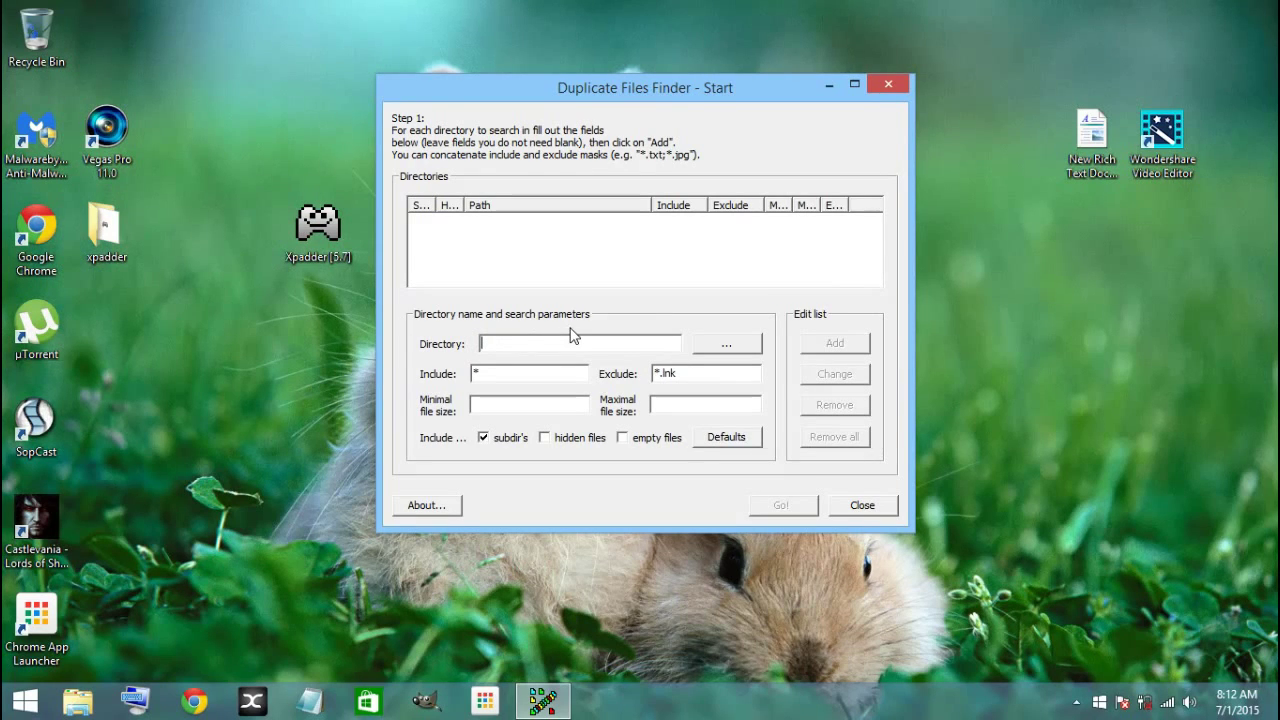
# Add SMITH DRIVE (C:) as a search directory via Browse for Folder
pyautogui.click(750, 346)
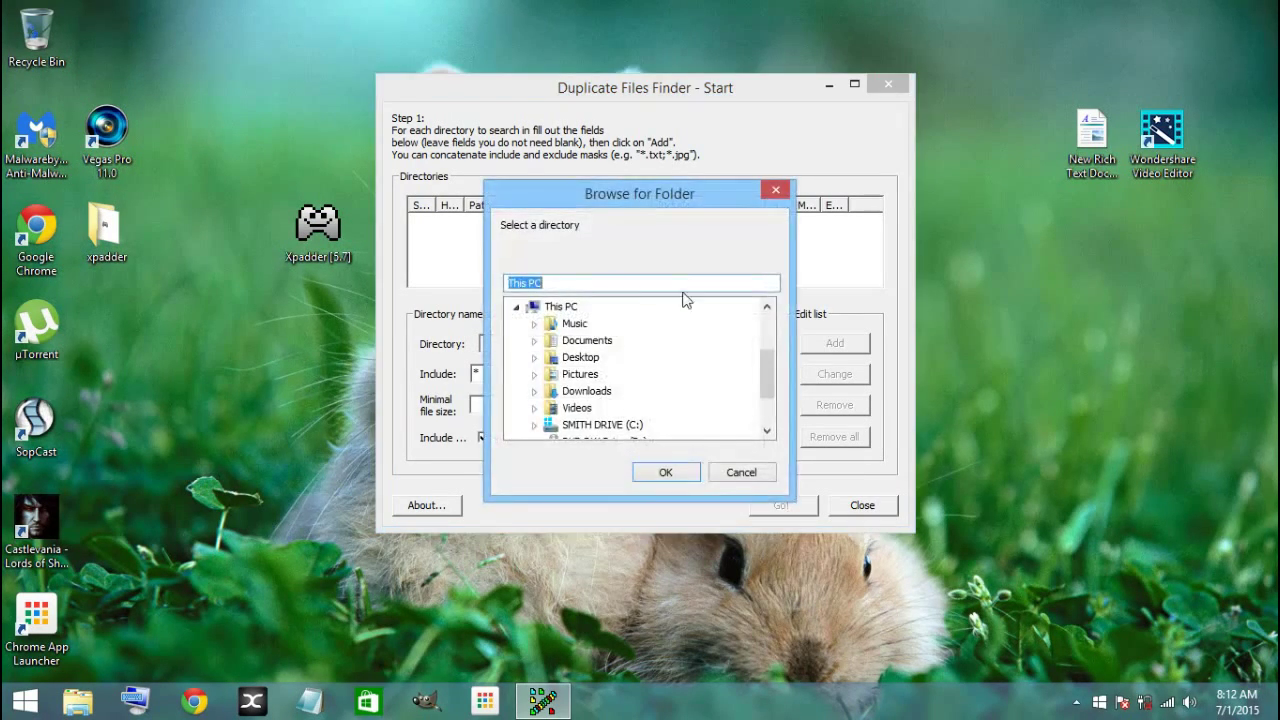
pyautogui.moveTo(637, 194); pyautogui.dragTo(624, 126)
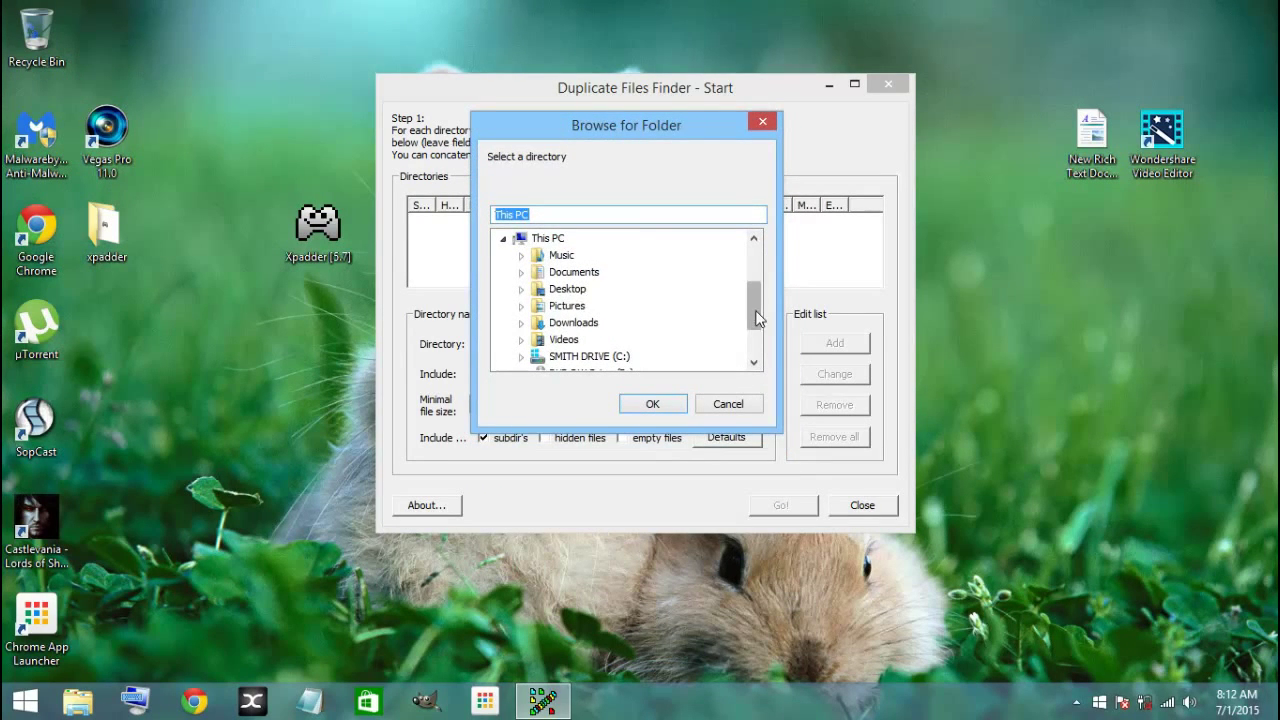
pyautogui.moveTo(756, 310); pyautogui.dragTo(760, 342)
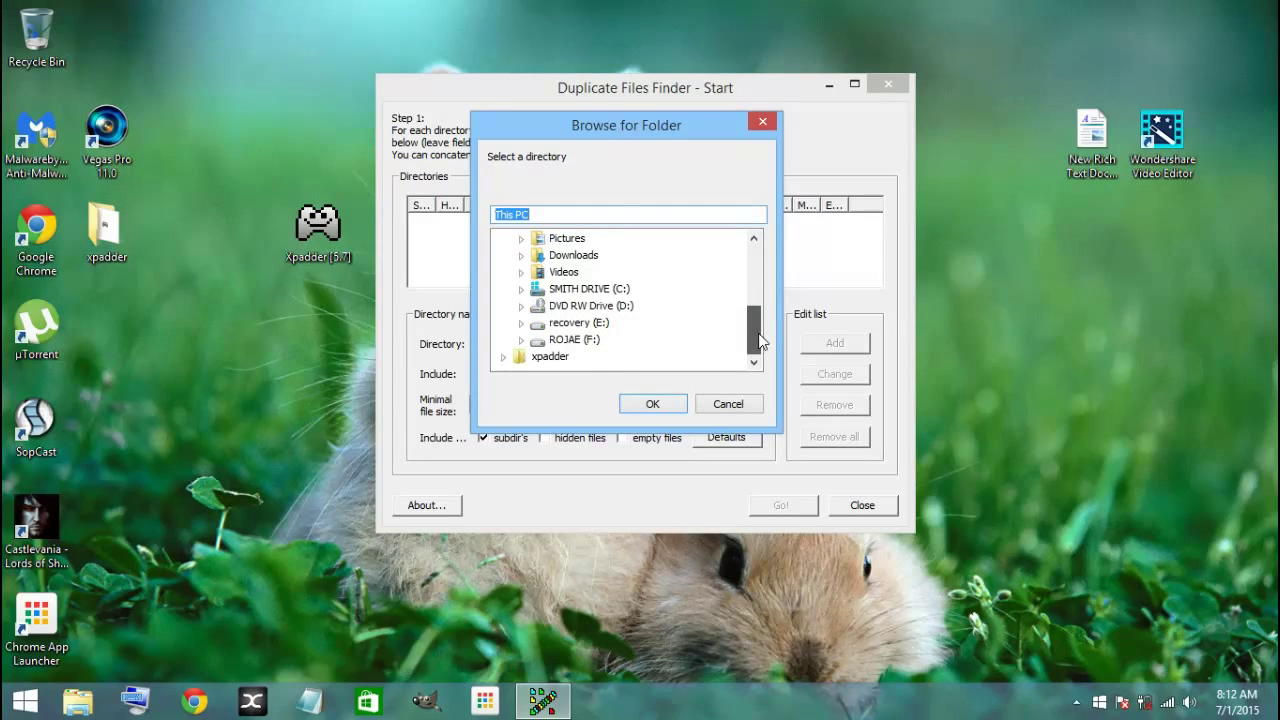
pyautogui.click(573, 290)
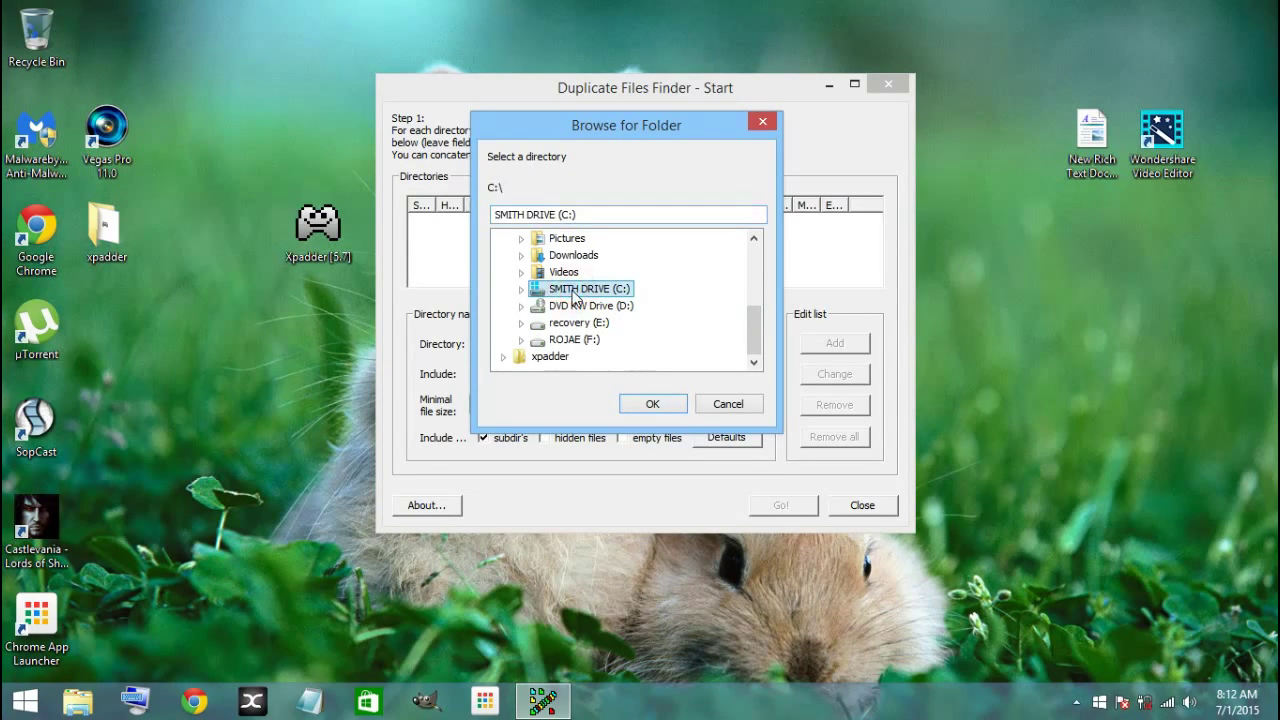
pyautogui.click(652, 406)
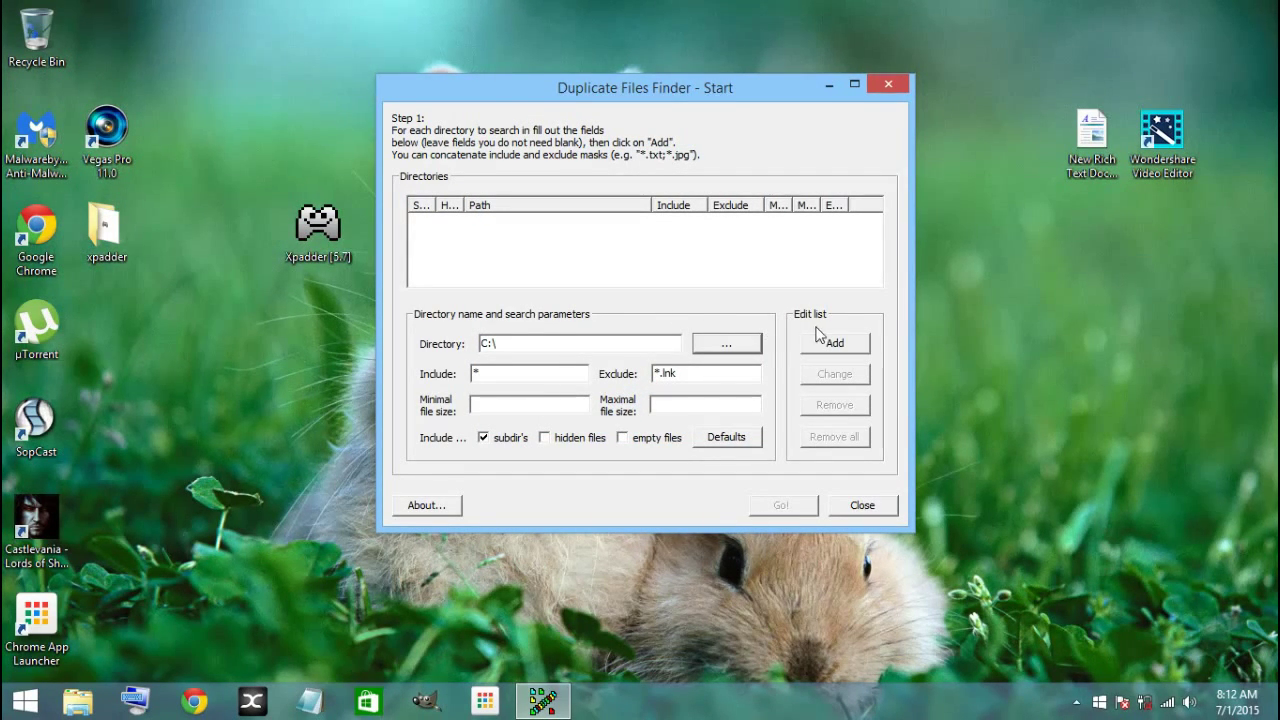
pyautogui.click(843, 350)
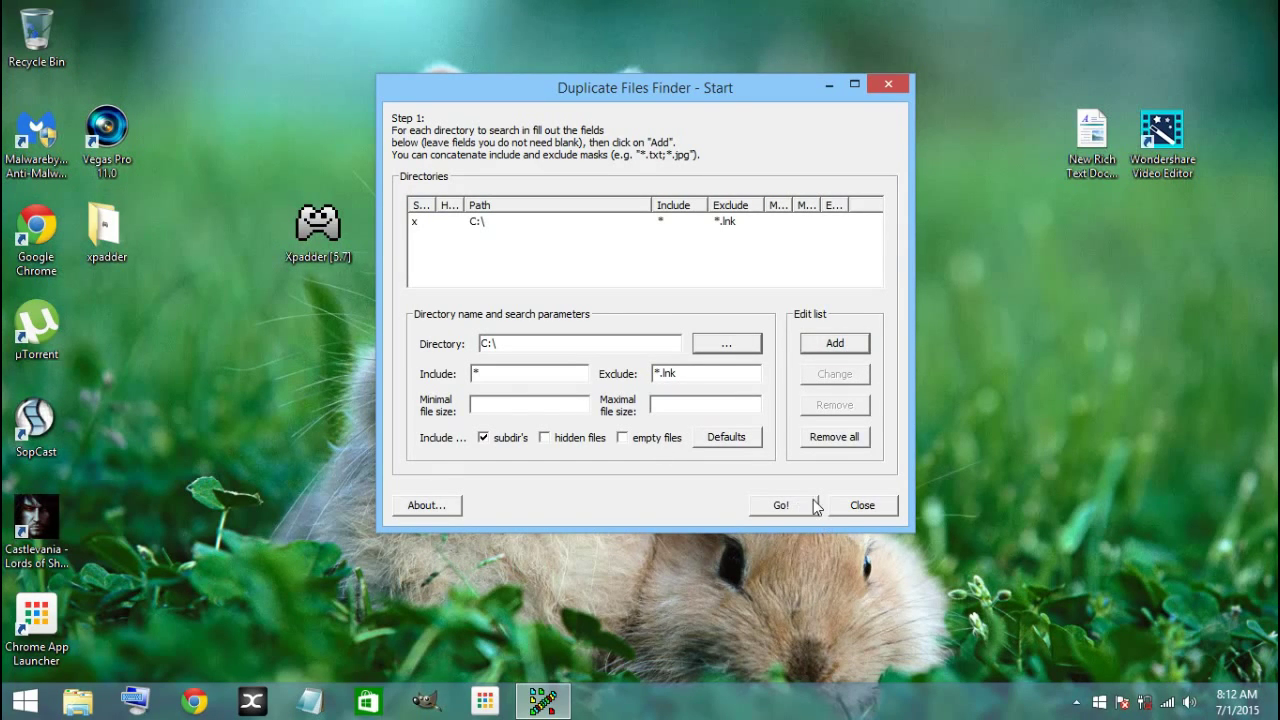
# Start the duplicate search with Go! and bring the progress window in front of Messages
pyautogui.click(779, 506)
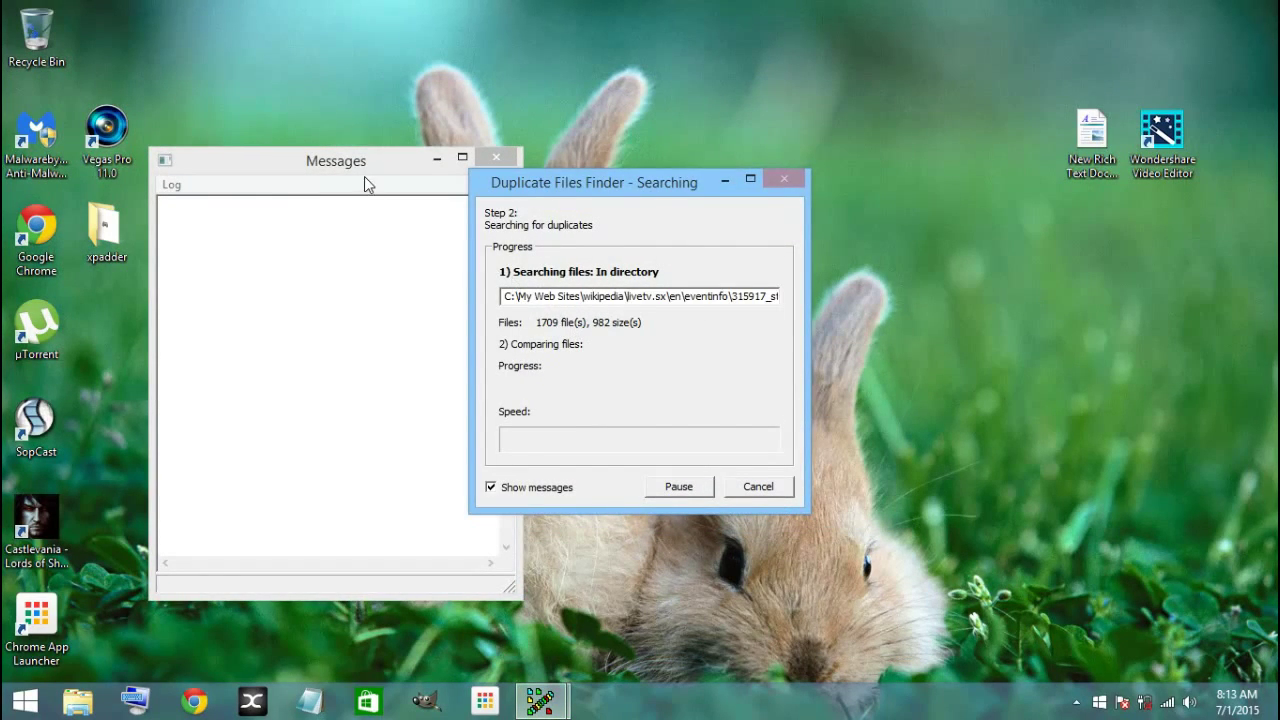
pyautogui.moveTo(351, 158); pyautogui.dragTo(293, 85)
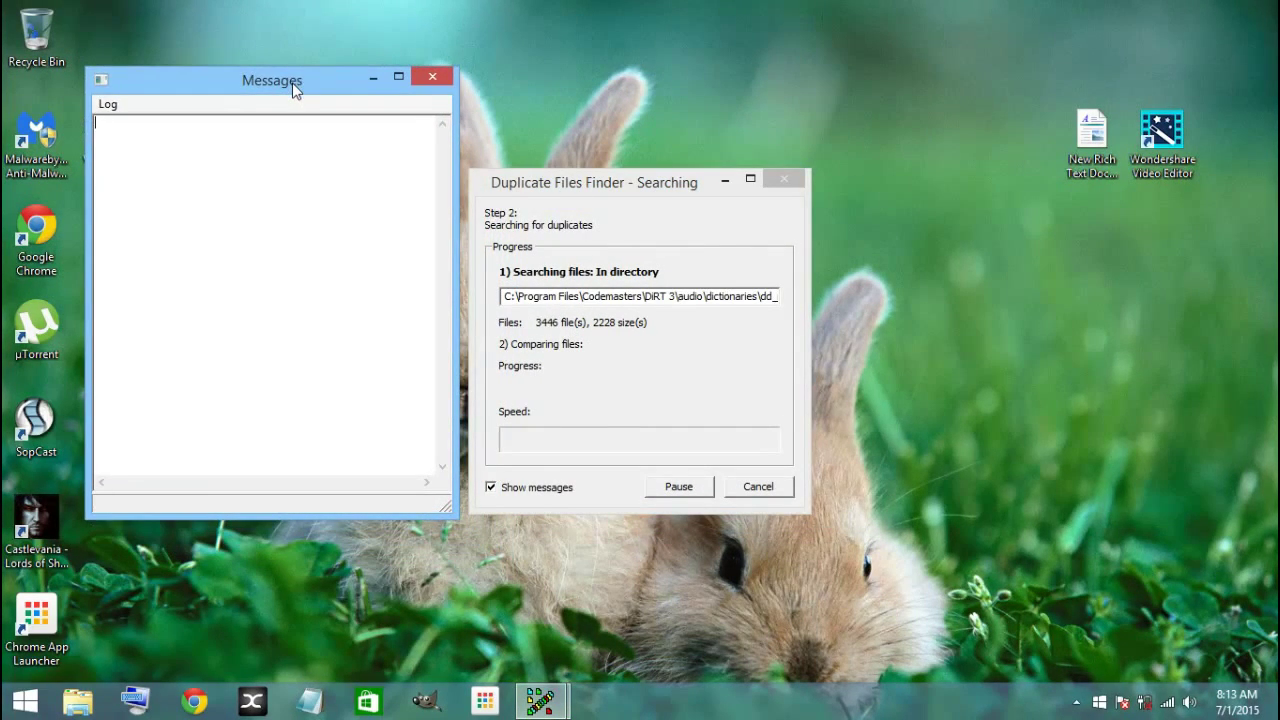
pyautogui.click(588, 193)
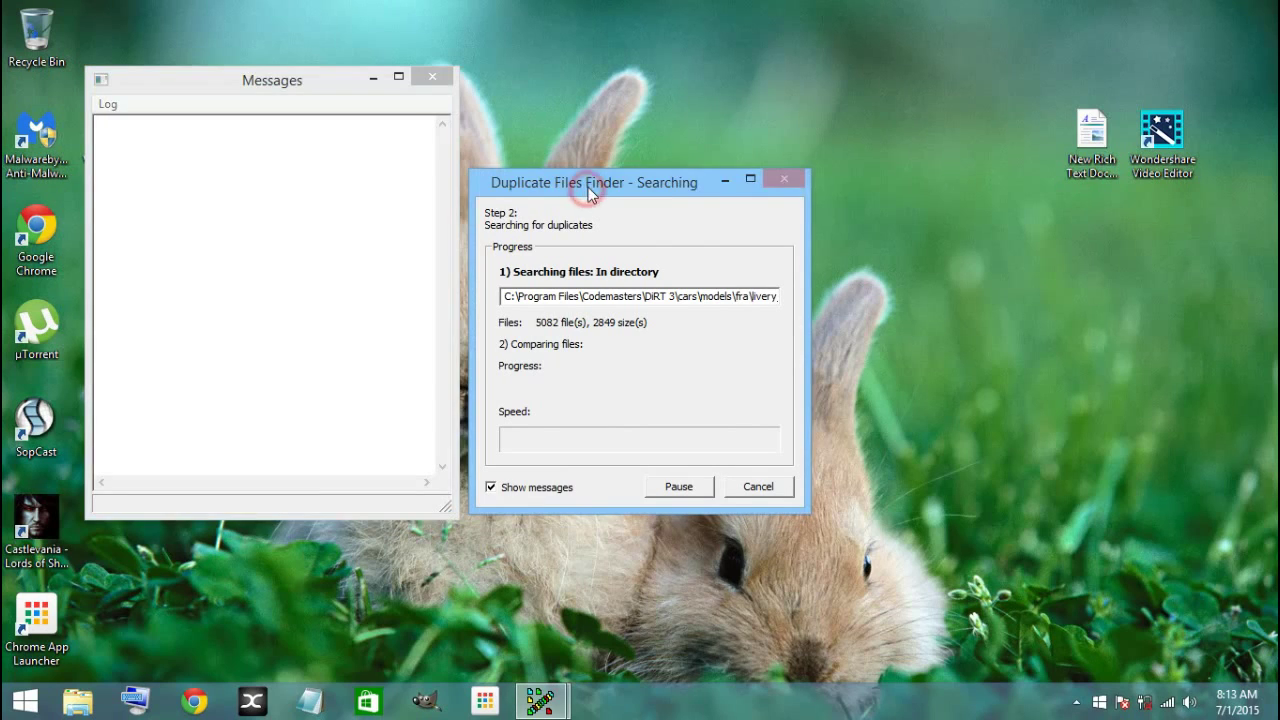